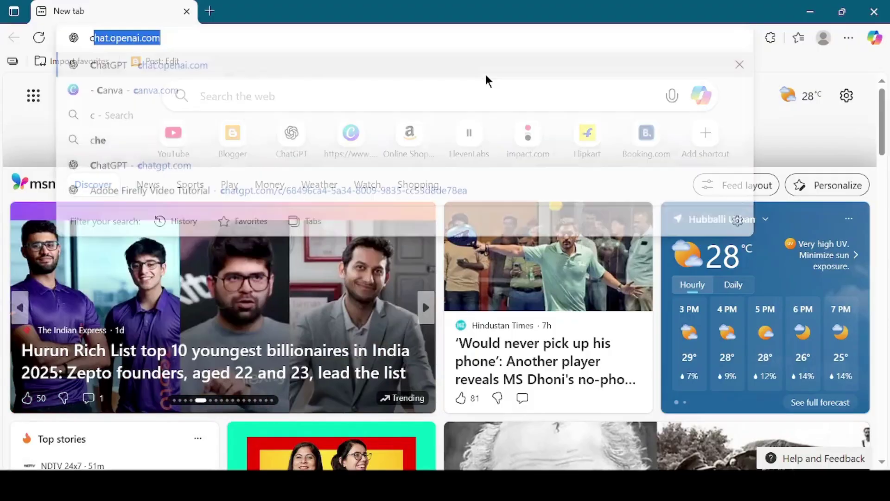
On chatgpt.com, send the prompt 'give me a motivational quote'
key("Return")
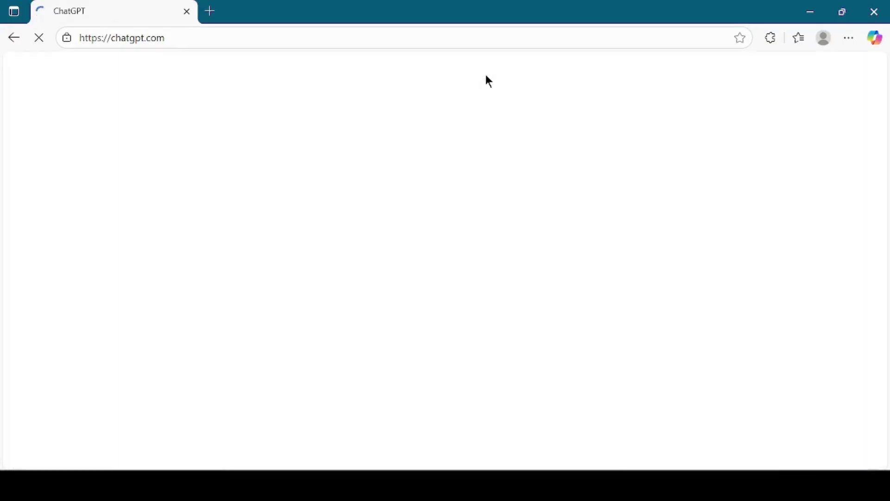
type("give me a motivational quote")
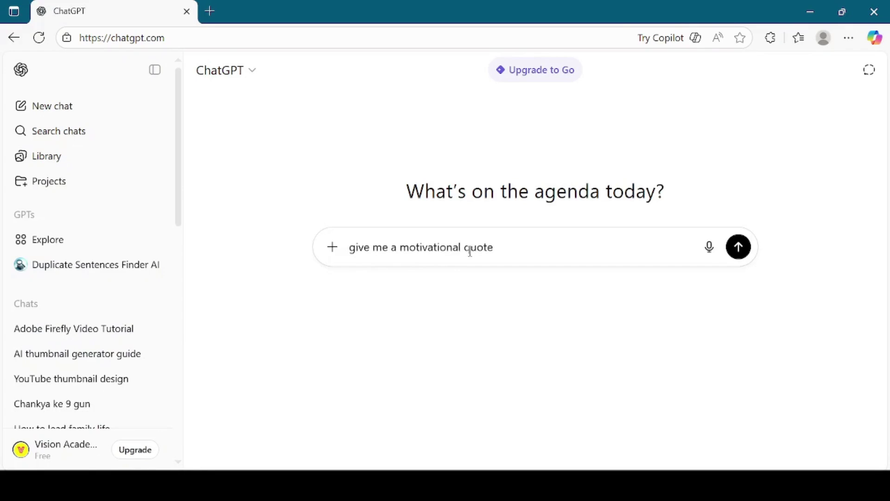
left_click(739, 247)
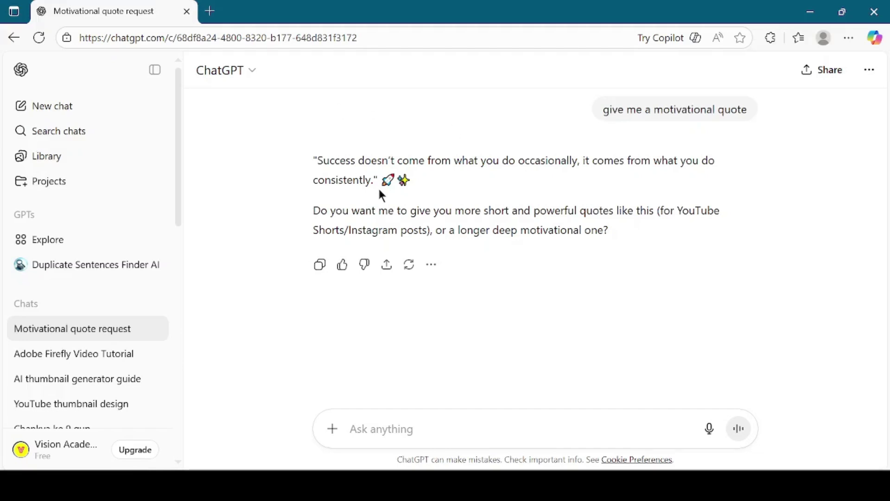
Select the consistency quote in ChatGPT's reply and copy it
left_click_drag(378, 180, 314, 160)
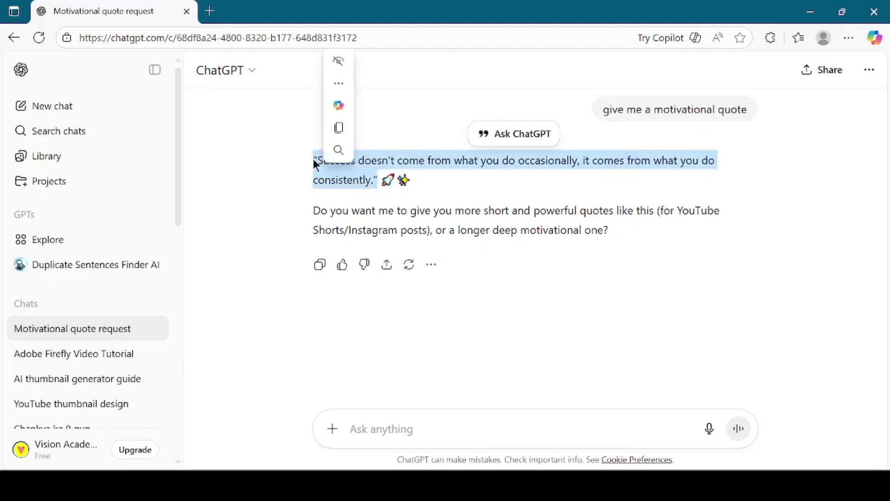
right_click(357, 178)
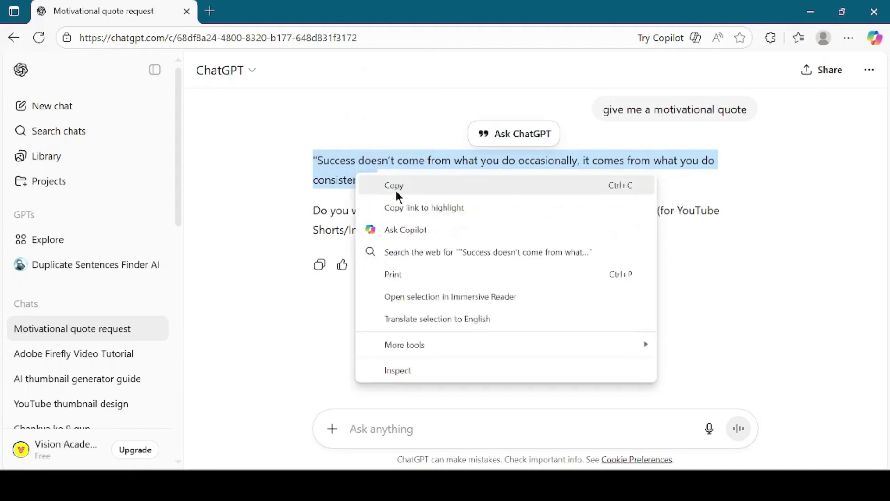
left_click(395, 191)
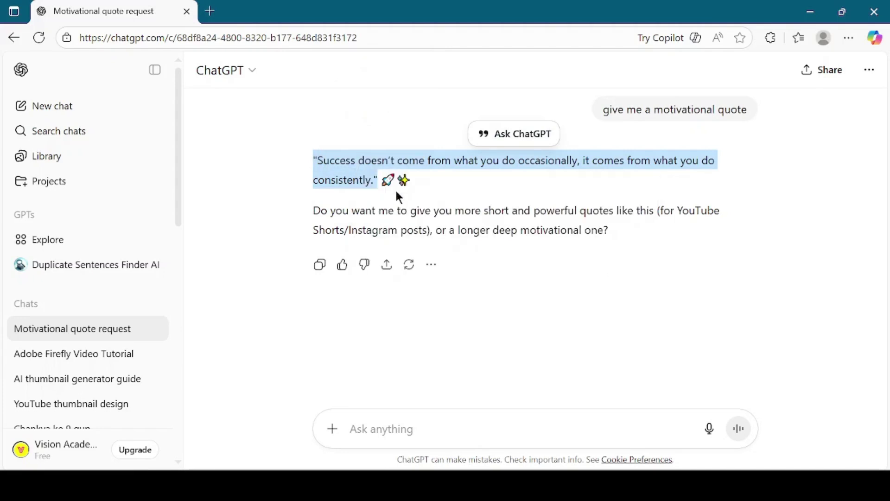
In a new tab, search Google for 'google ai studio'
left_click(212, 19)
type("g")
key("Return")
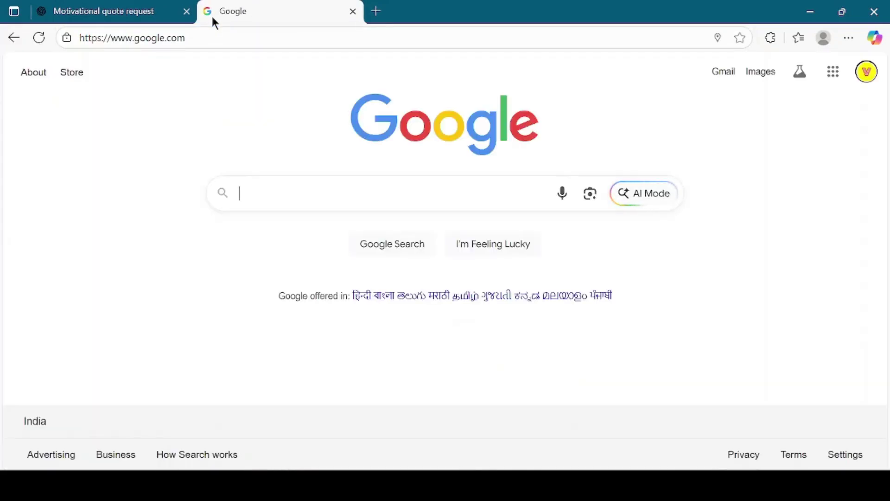
type("googl")
key("Down")
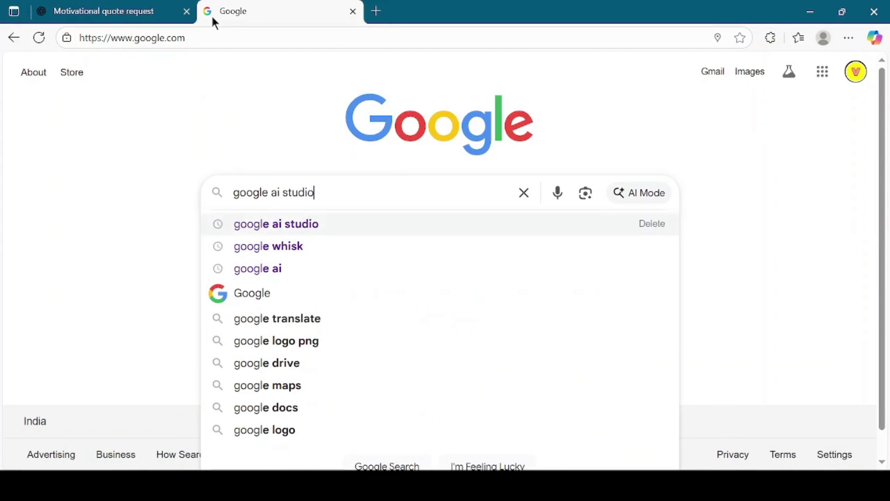
key("Return")
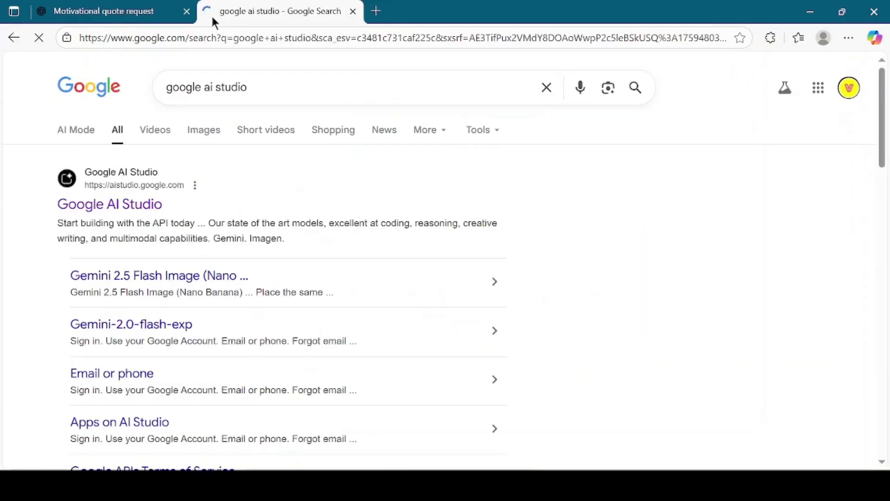
Open the Google AI Studio result and start signing in
left_click(152, 204)
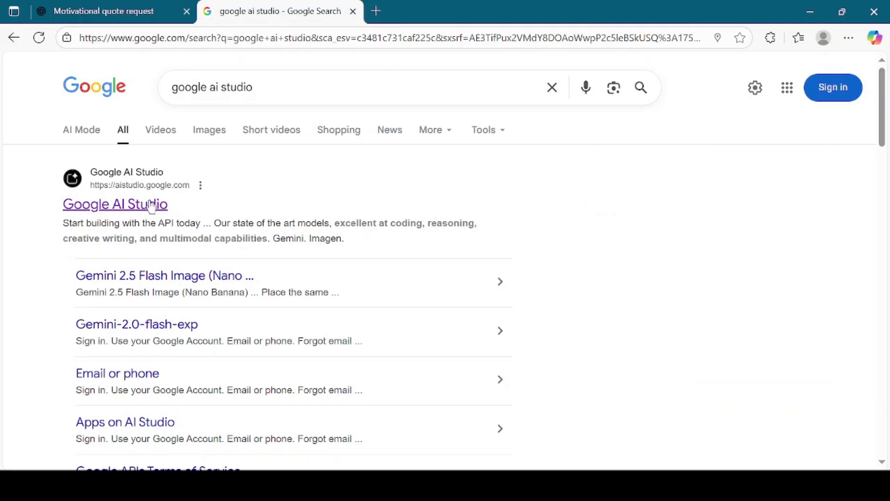
left_click(152, 205)
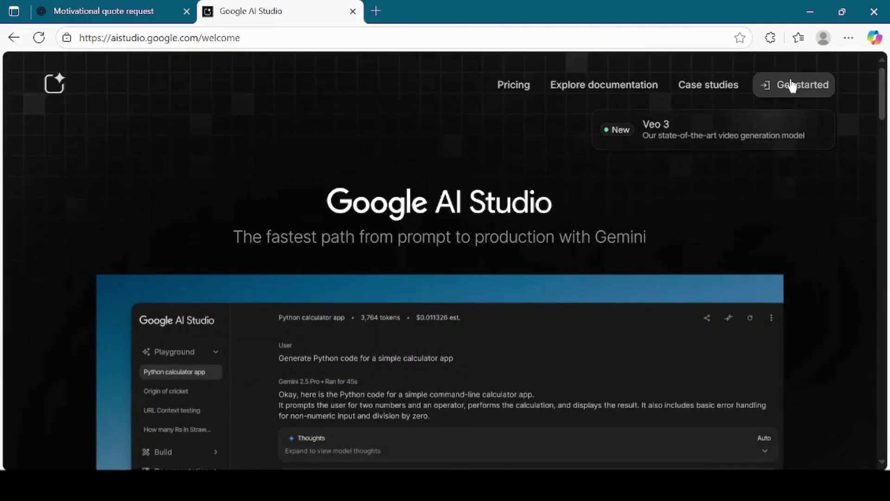
left_click(794, 89)
Finish signing in and go to Generate media to list models like Gemini speech generation
left_click(699, 334)
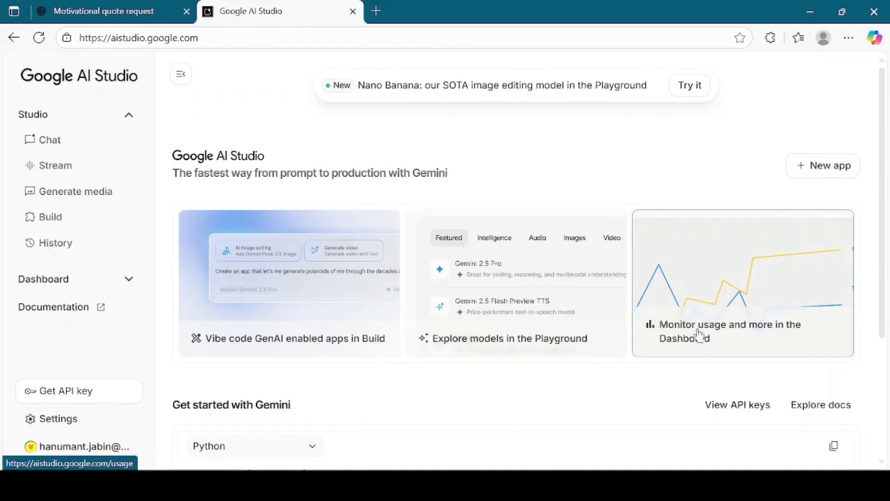
left_click(97, 195)
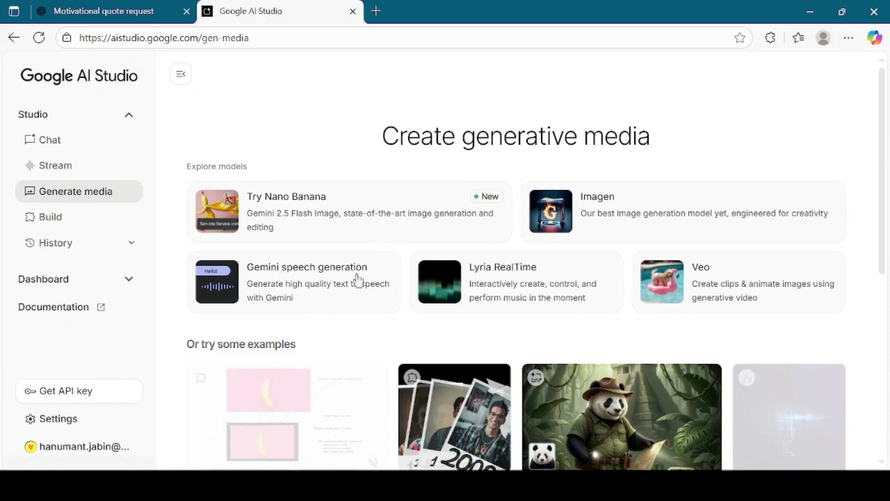
Set up Gemini speech generation as single-speaker audio with a 'warm and friendly tone' style instruction
left_click(317, 275)
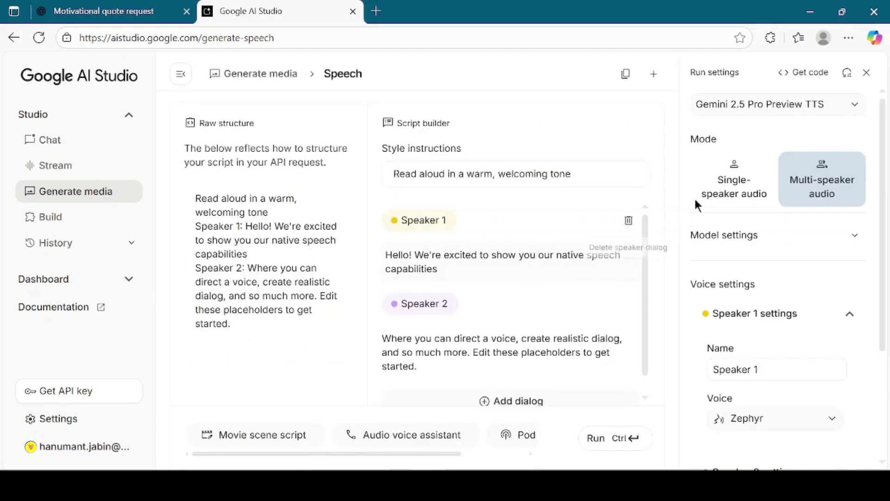
left_click(740, 185)
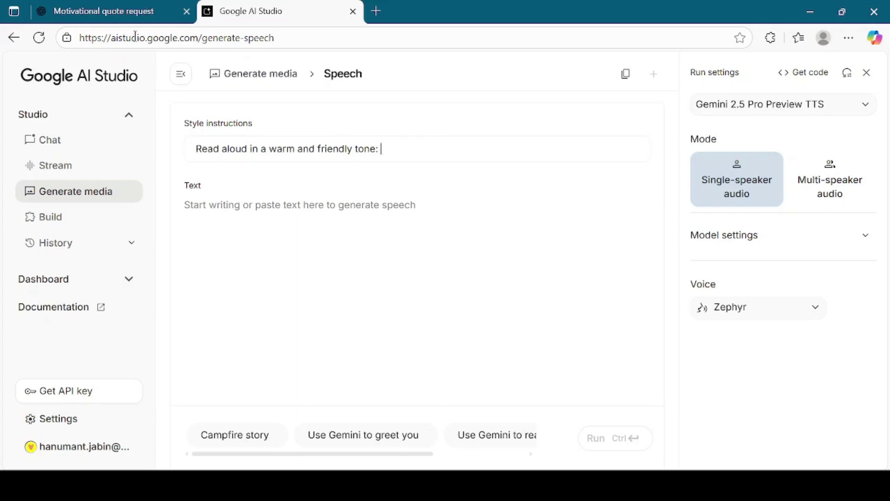
left_click(120, 10)
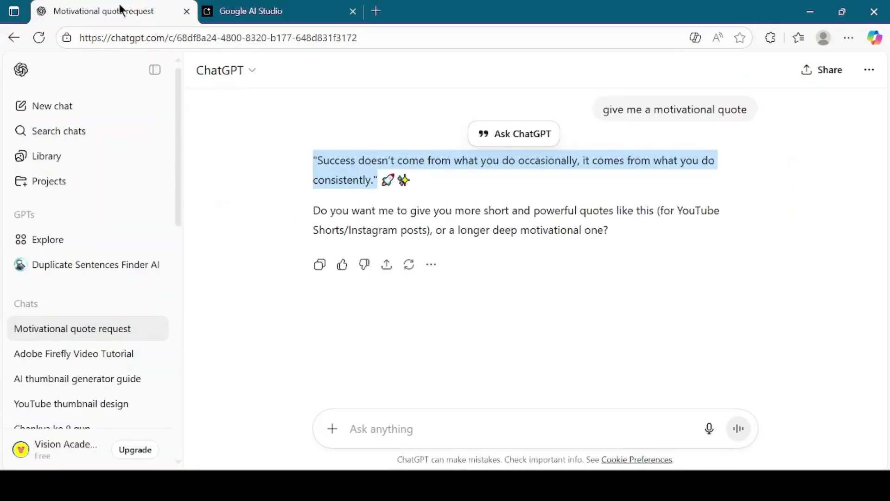
Copy the consistency quote from ChatGPT and paste it into AI Studio's speech Text box
right_click(339, 160)
left_click(369, 172)
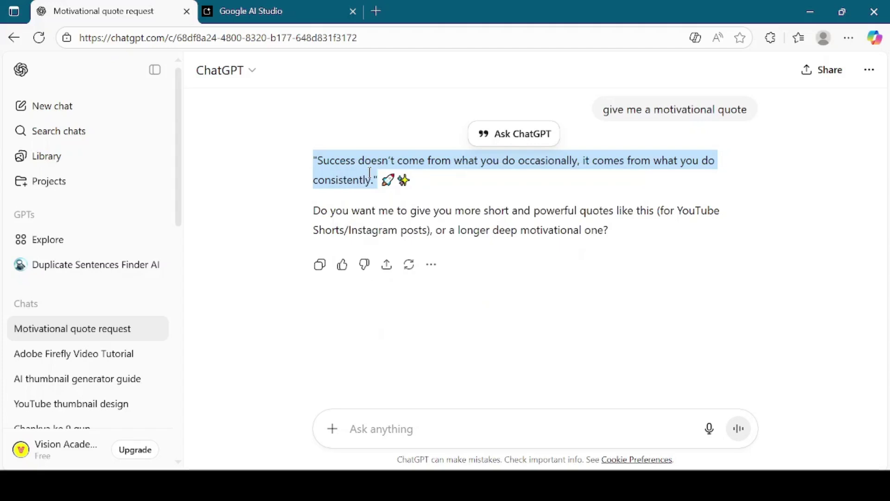
left_click(286, 10)
left_click(400, 224)
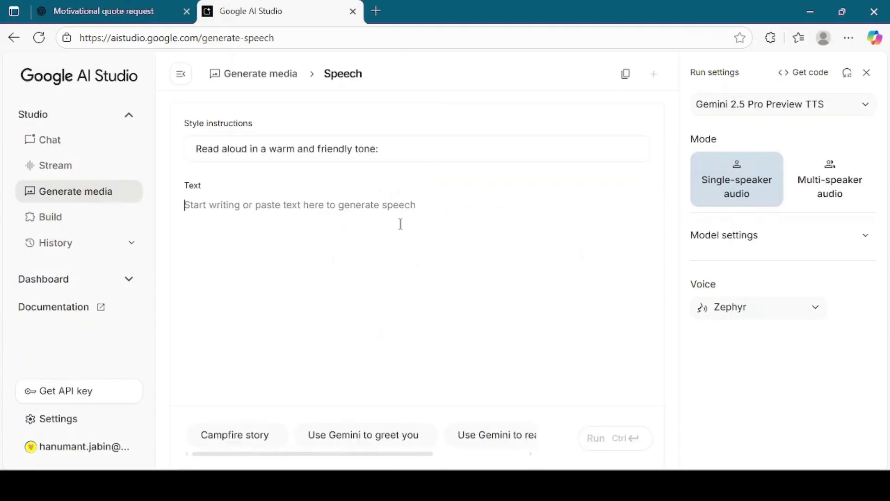
right_click(400, 224)
left_click(432, 333)
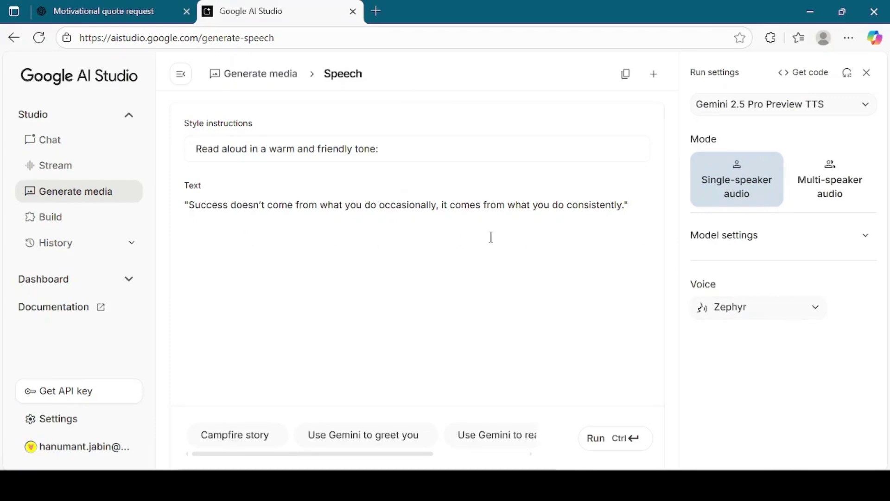
left_click(790, 308)
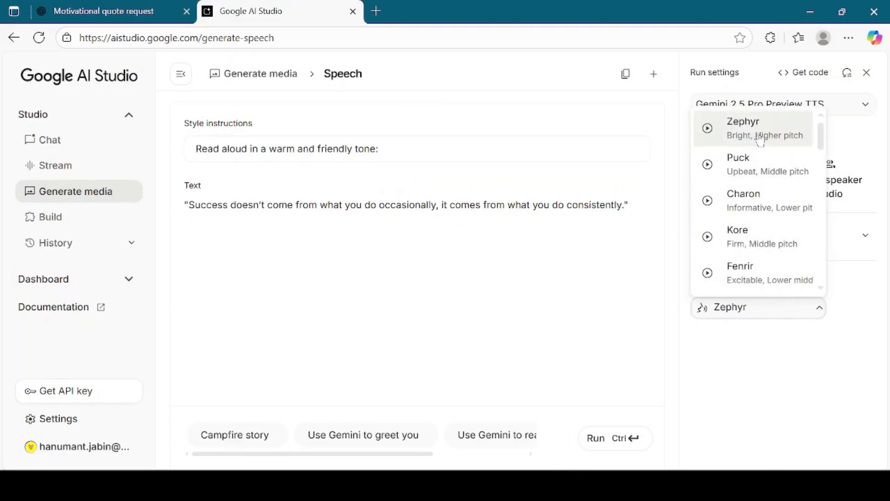
Preview the Zephyr, Puck, Charon and Kore voices, then select Kore
left_click(708, 129)
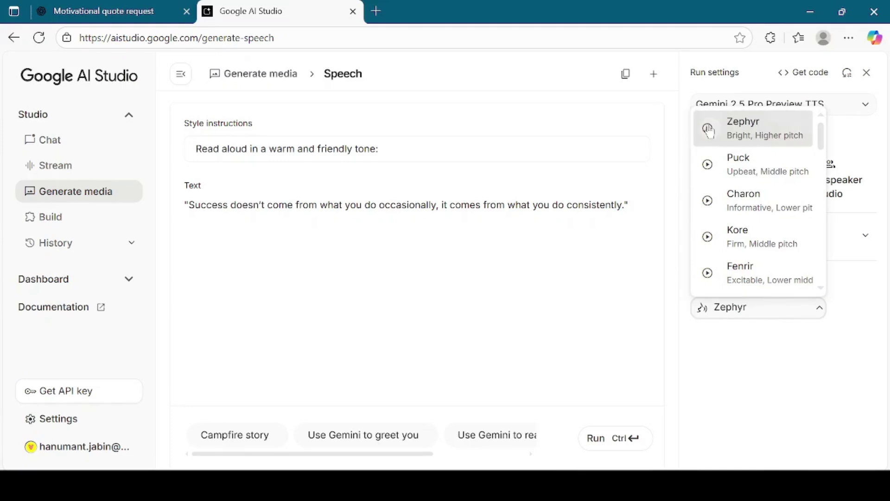
left_click(708, 165)
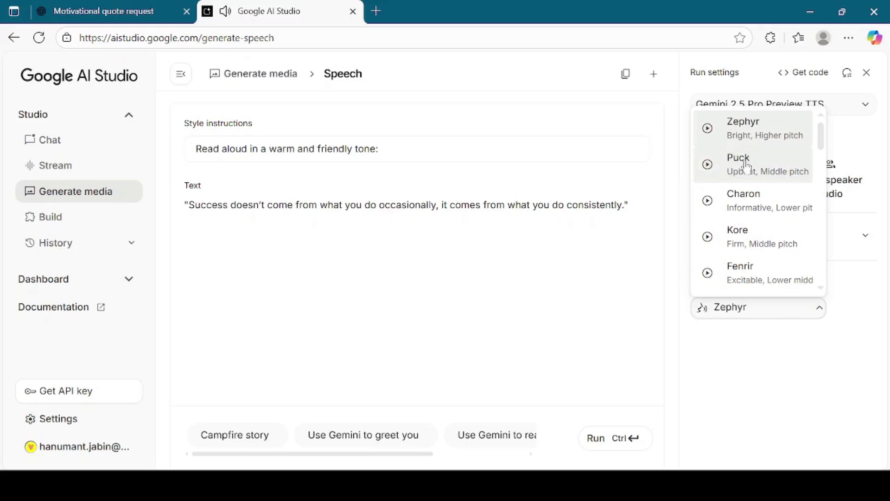
left_click(708, 202)
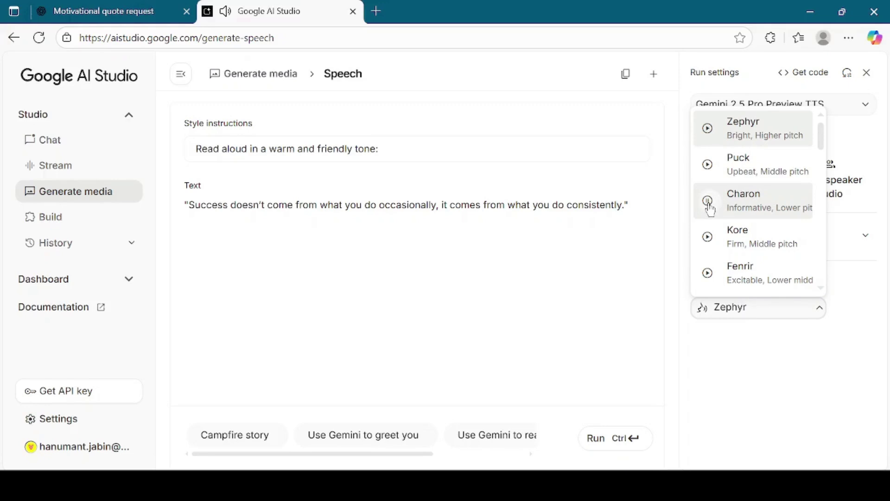
left_click(707, 237)
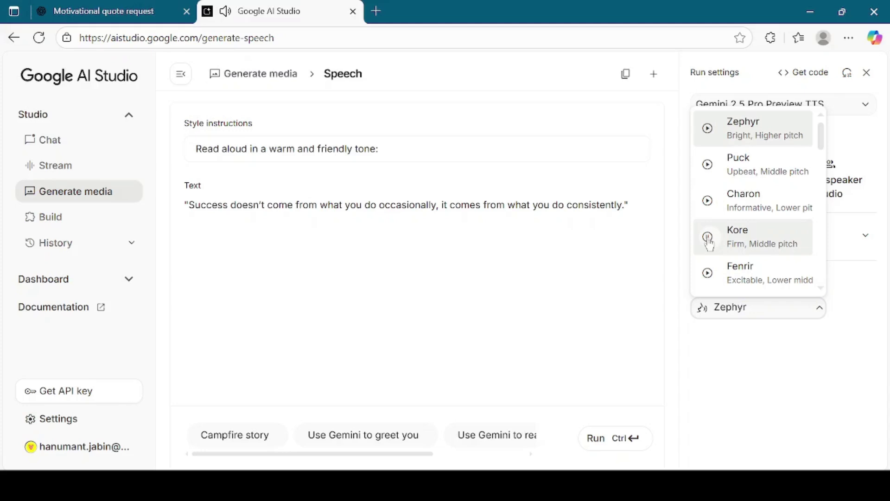
left_click(767, 232)
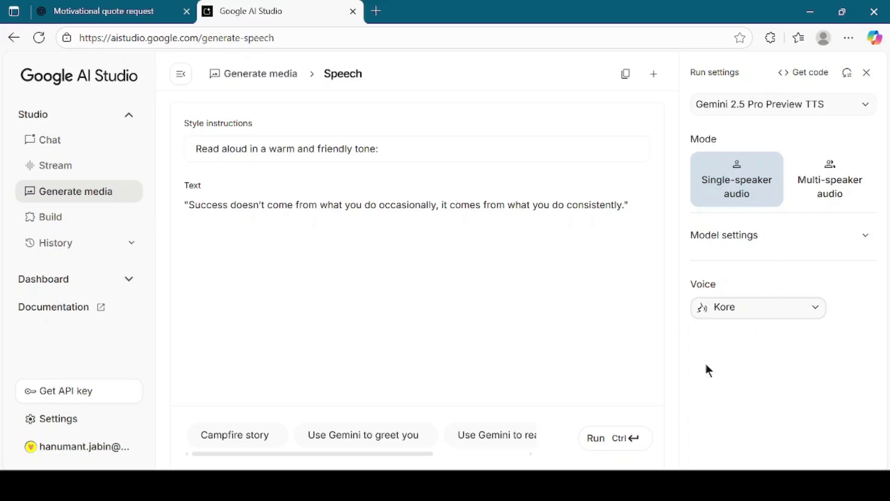
Run speech generation and download the 6-second clip as download (8).wav
left_click(597, 441)
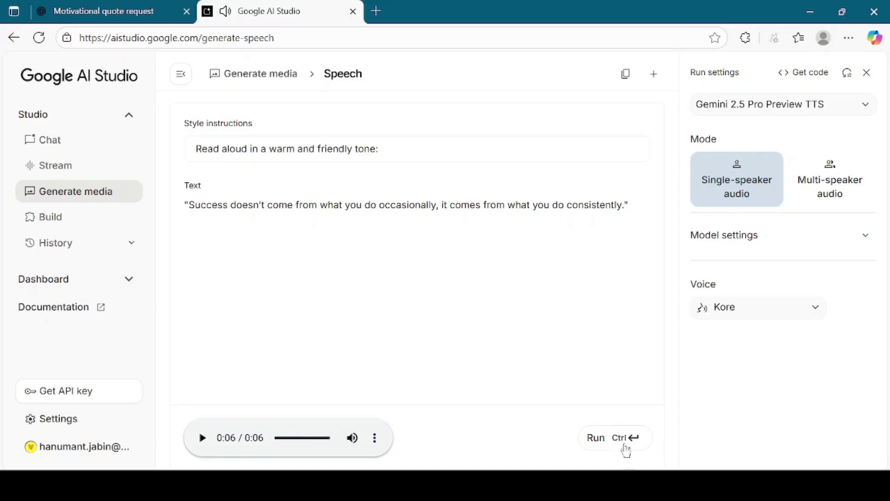
left_click(377, 438)
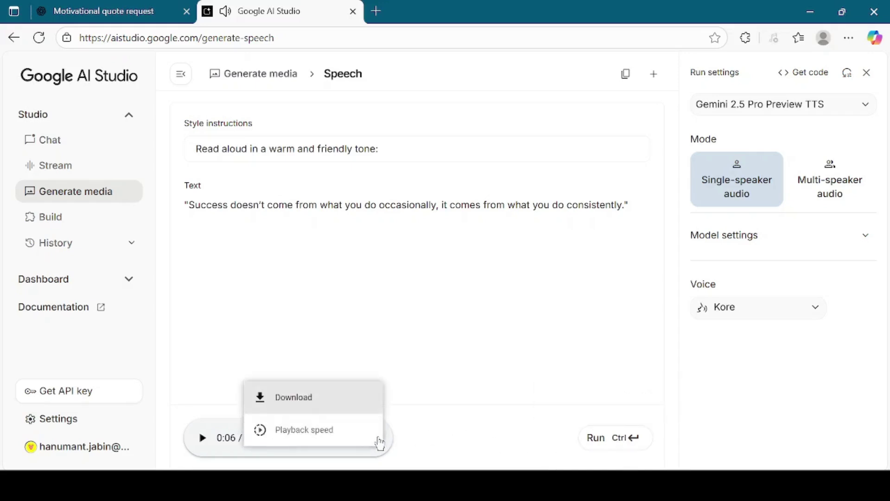
left_click(320, 400)
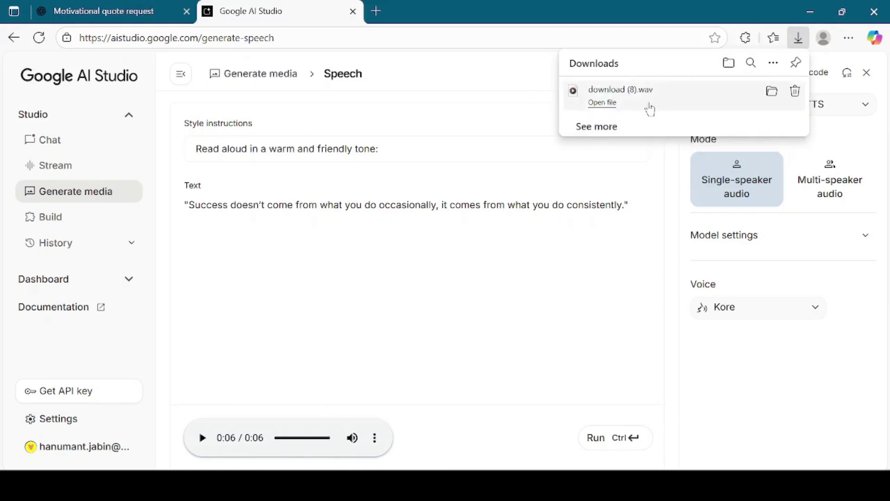
left_click(609, 298)
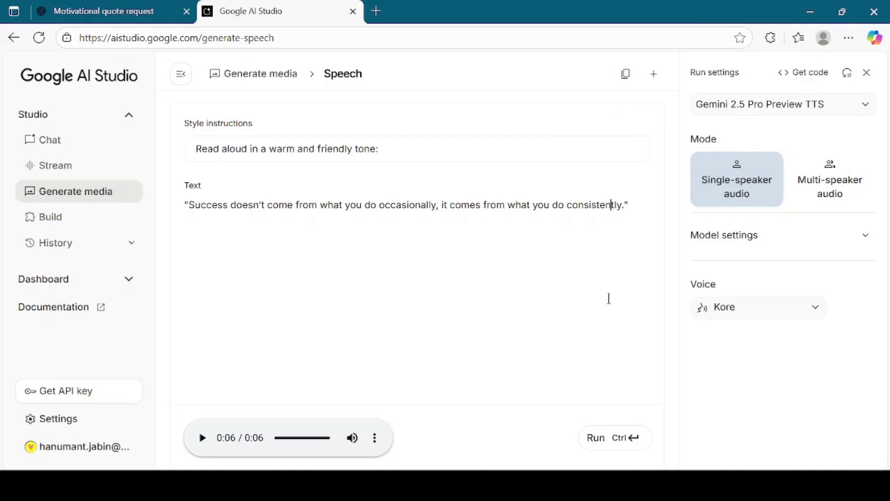